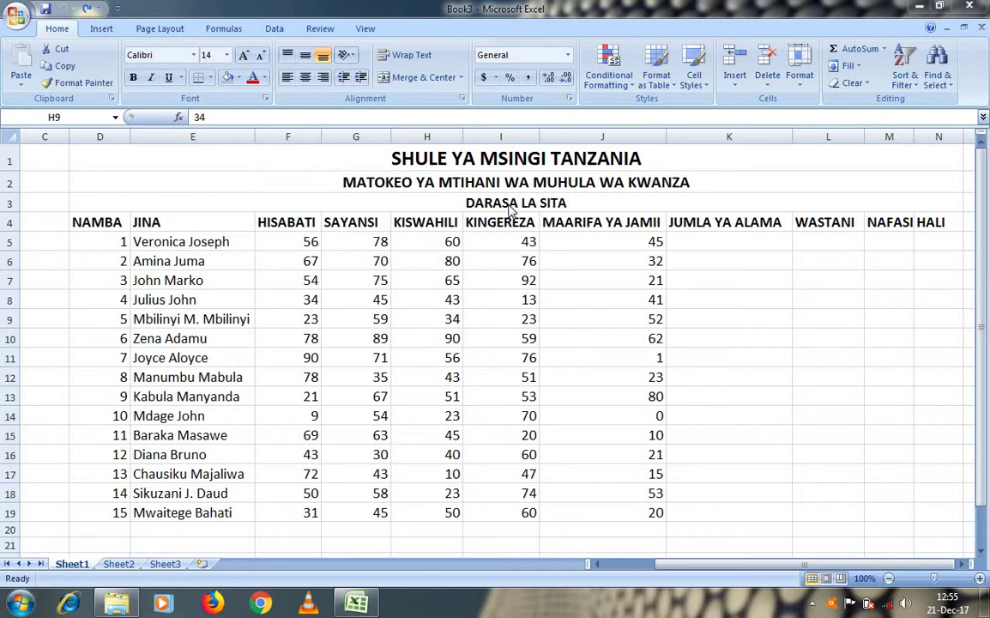
# - Fill the three merged title rows D1:N3 with Tan, Background 2, Darker 25%
pyautogui.click(95, 160)
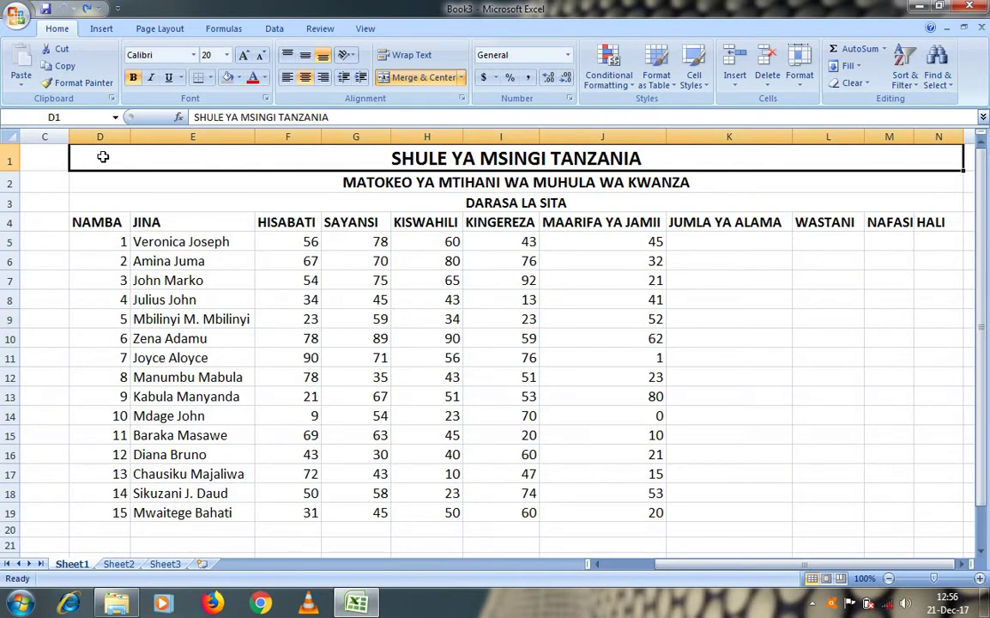
pyautogui.moveTo(103, 157); pyautogui.dragTo(179, 197)
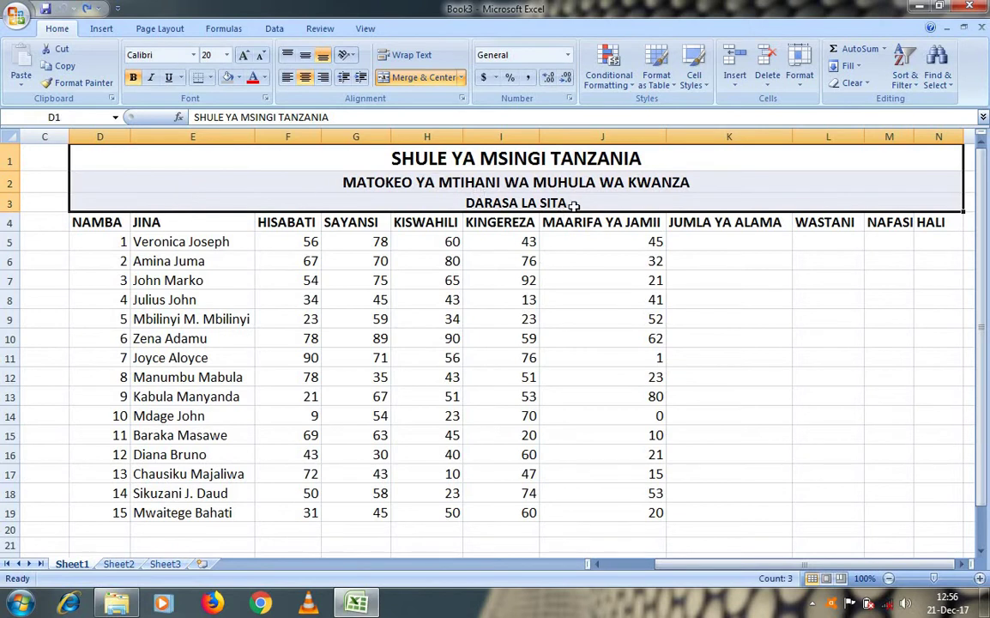
pyautogui.click(239, 77)
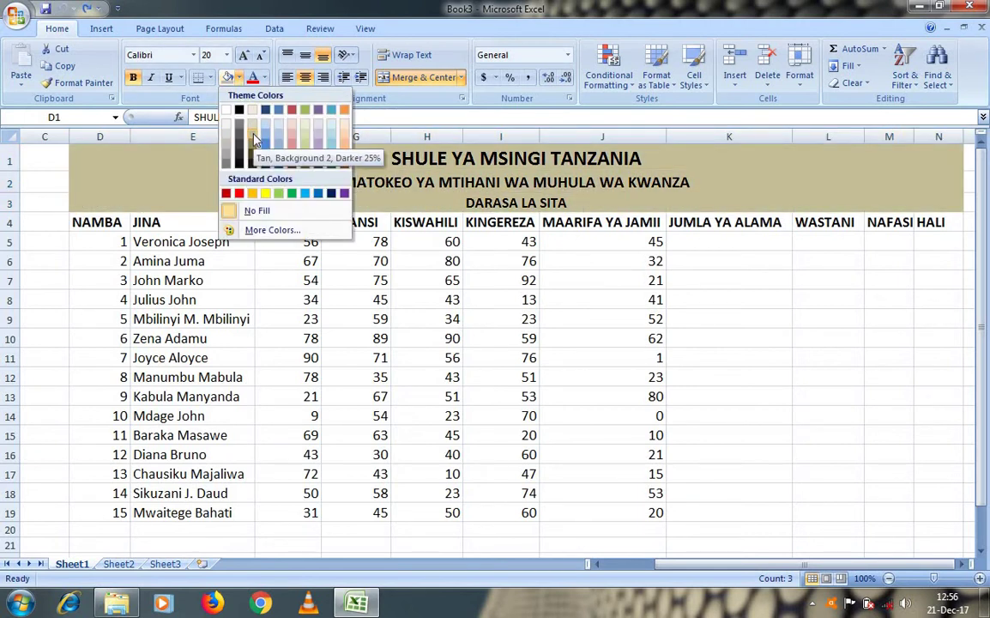
pyautogui.click(253, 148)
# - Give the NAMBA-to-HALI headings in D4:N4 a White, Background 1, Darker 25% grey fill
pyautogui.click(293, 276)
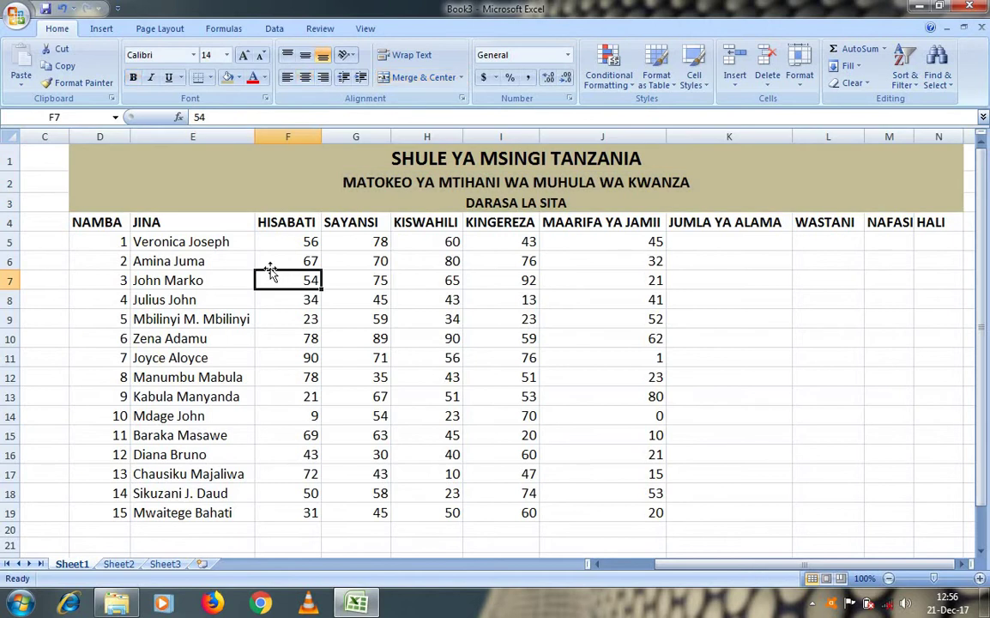
pyautogui.moveTo(82, 221); pyautogui.dragTo(306, 220)
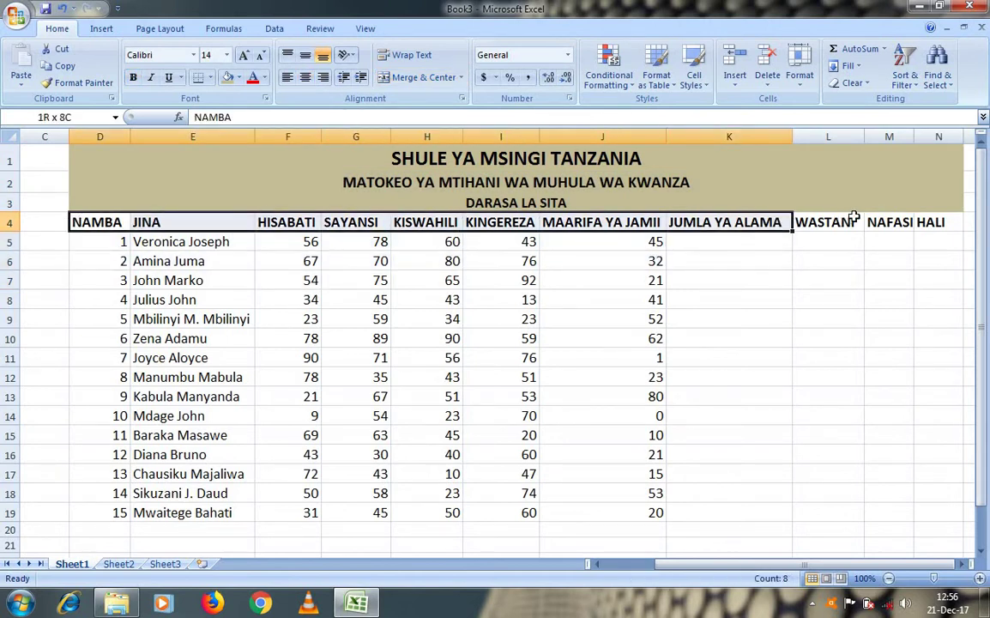
pyautogui.moveTo(306, 220); pyautogui.dragTo(875, 222)
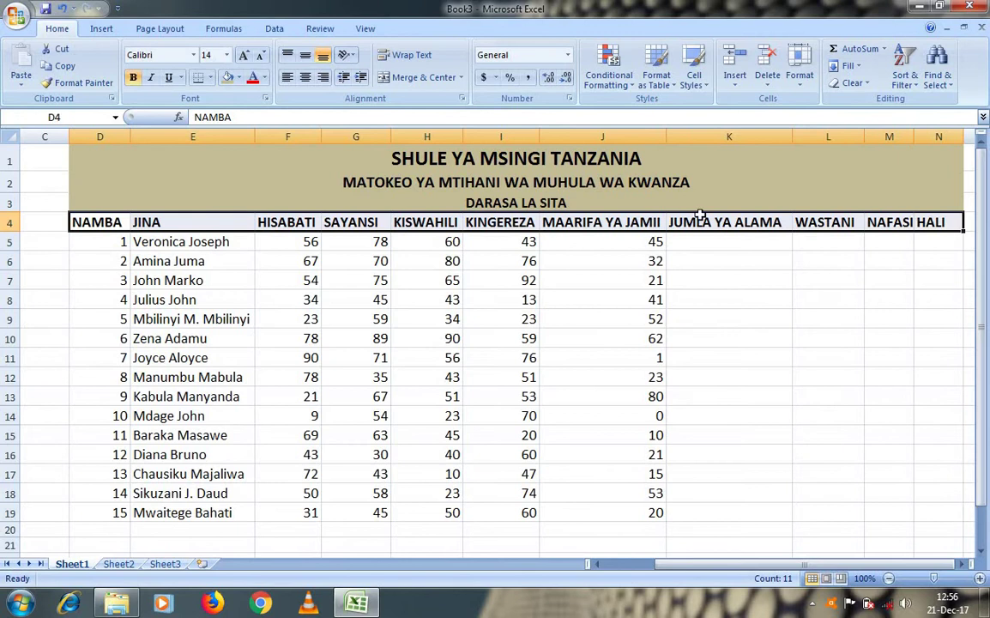
pyautogui.click(238, 77)
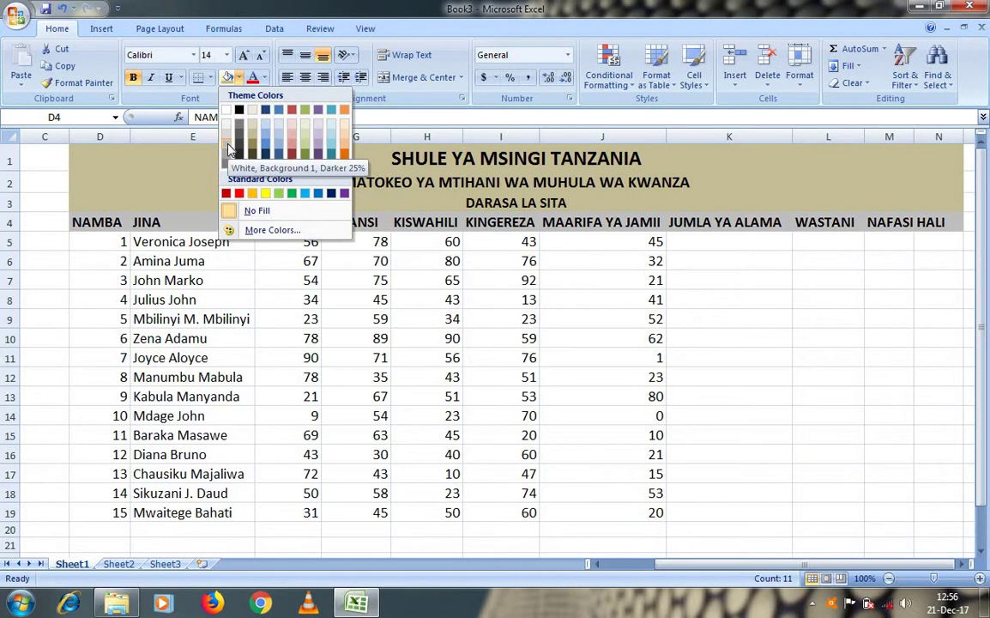
pyautogui.click(229, 150)
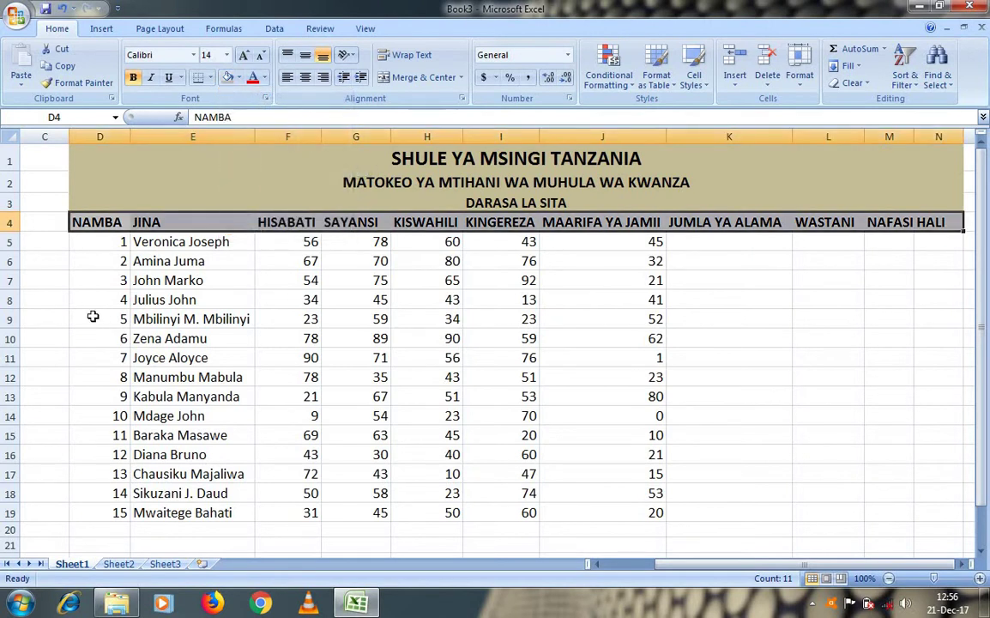
pyautogui.click(110, 244)
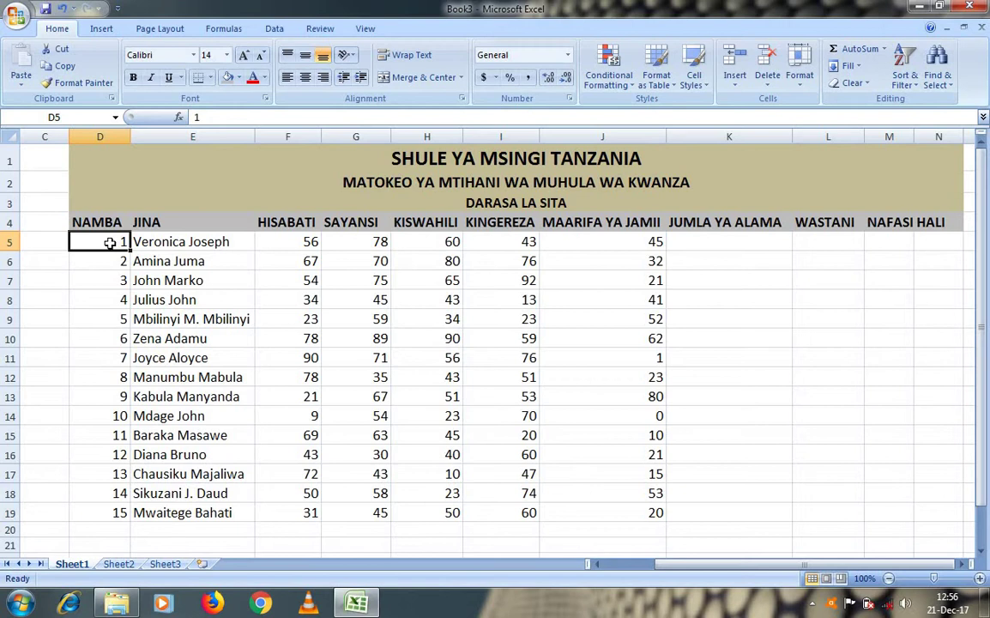
# - Shade the pupil numbers and names in D5:E19 with a light tan fill
pyautogui.moveTo(110, 243); pyautogui.dragTo(168, 367)
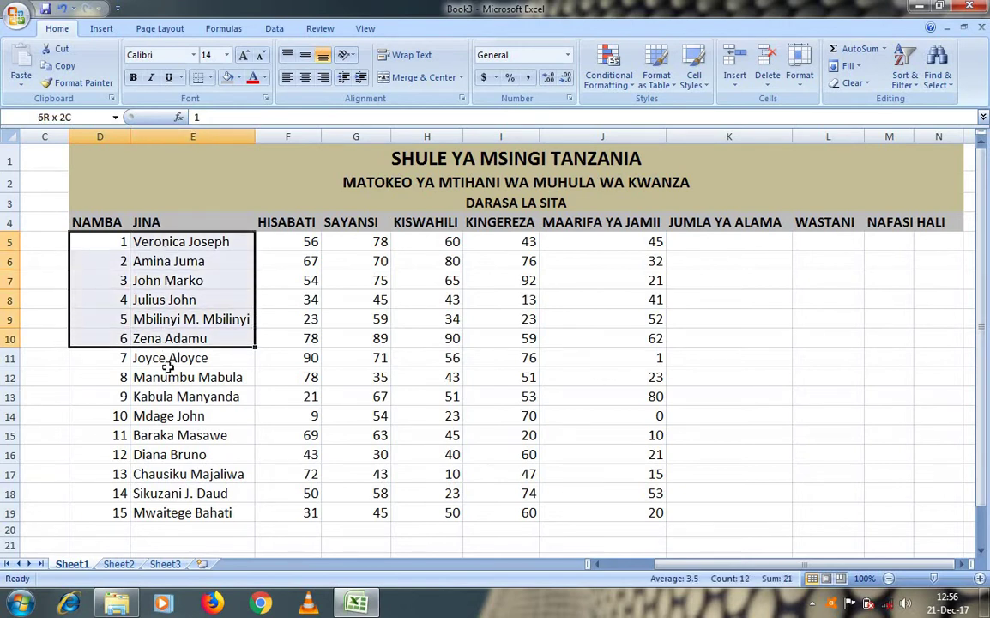
pyautogui.moveTo(168, 367); pyautogui.dragTo(172, 511)
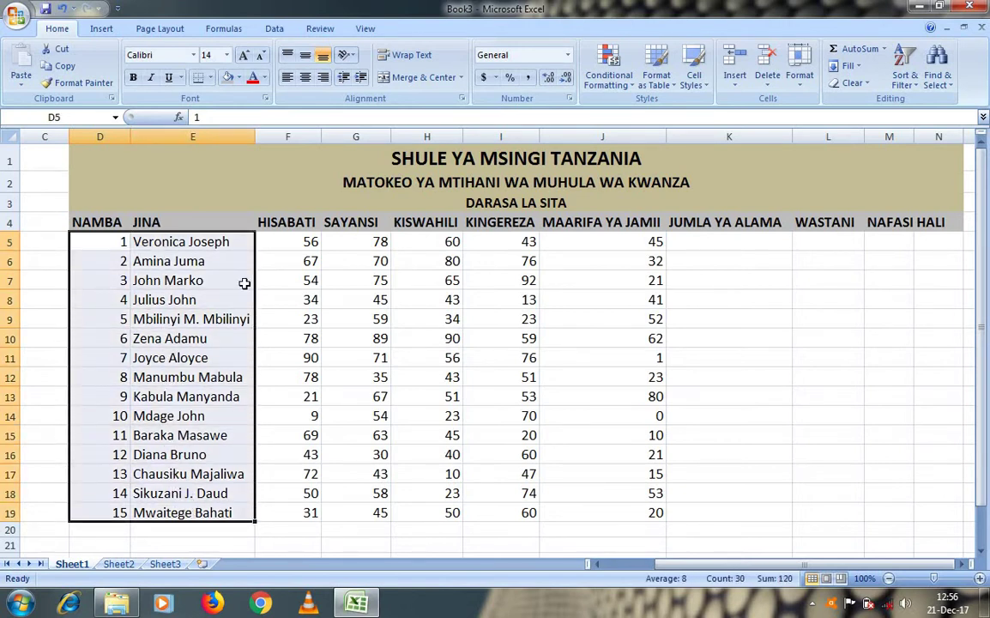
pyautogui.click(238, 78)
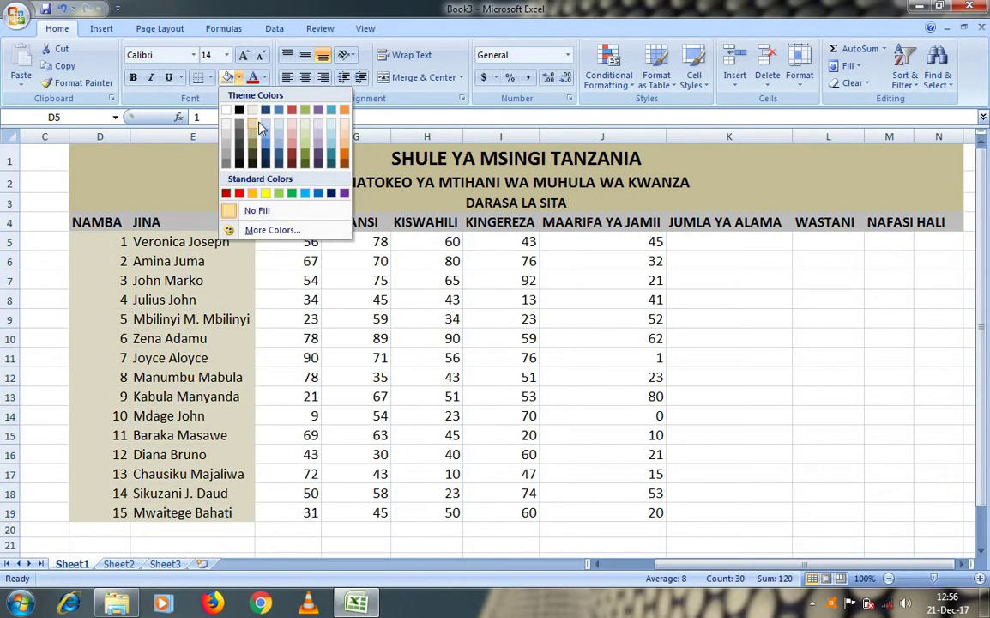
pyautogui.click(227, 125)
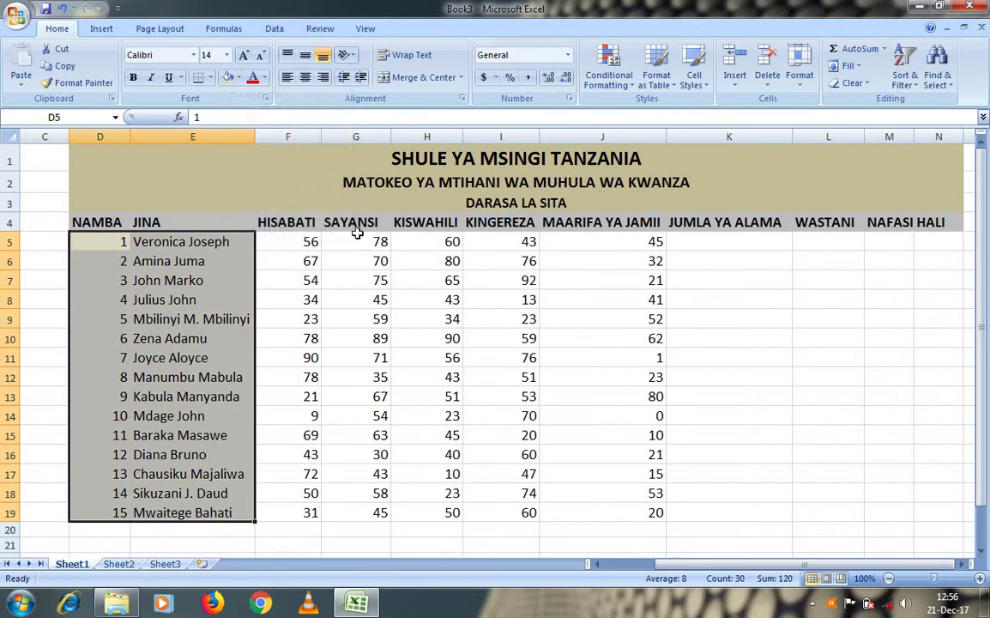
pyautogui.moveTo(269, 243)
pyautogui.mouseDown()
pyautogui.moveTo(485, 252)
pyautogui.moveTo(604, 282)
pyautogui.moveTo(596, 514)
pyautogui.mouseUp()
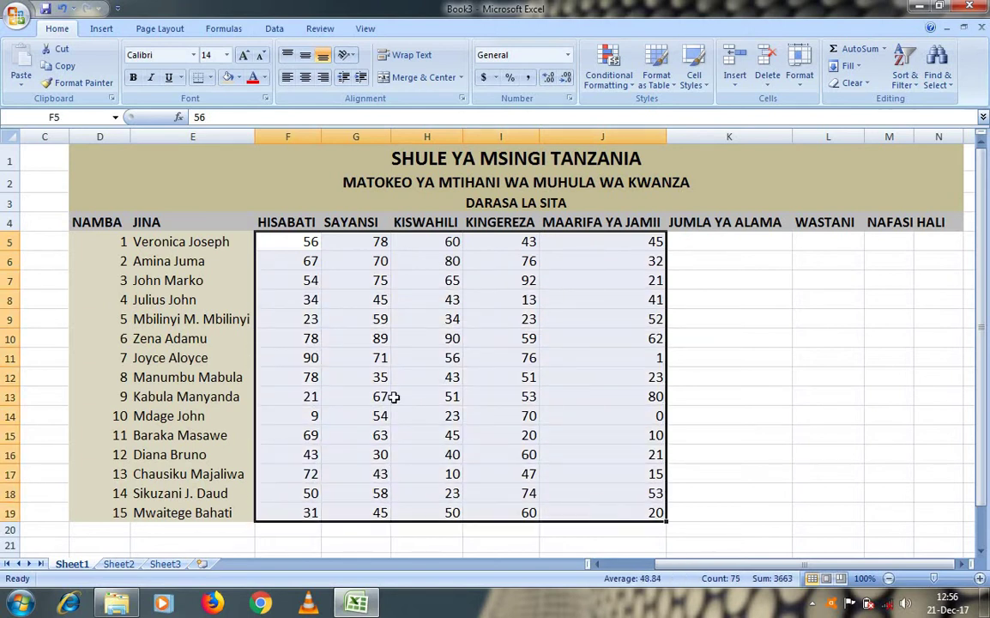
# - Fill the subject score cells F5:J19 with light blue
pyautogui.click(239, 77)
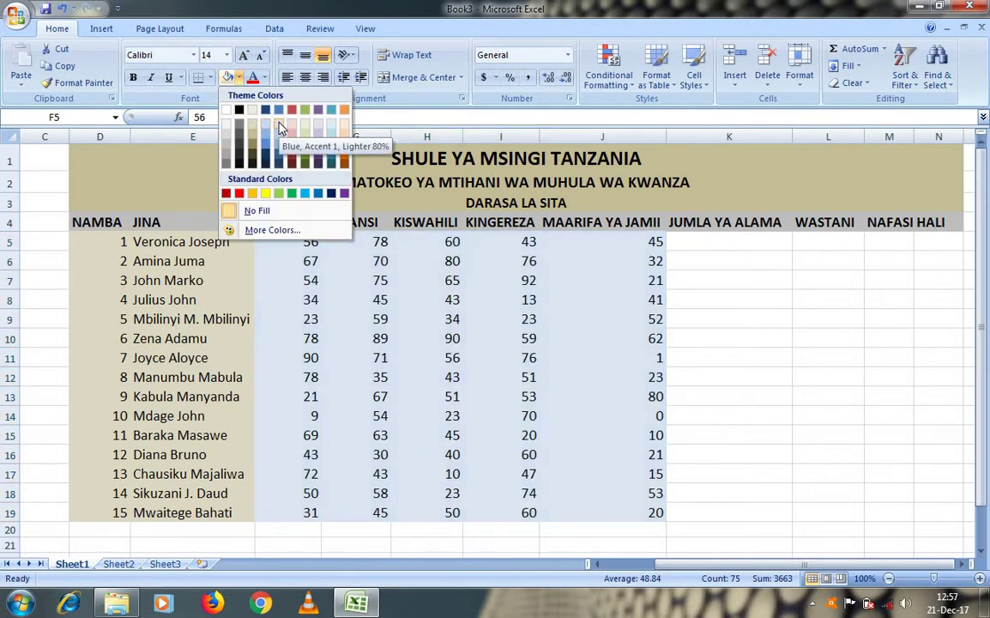
pyautogui.click(279, 127)
pyautogui.click(771, 336)
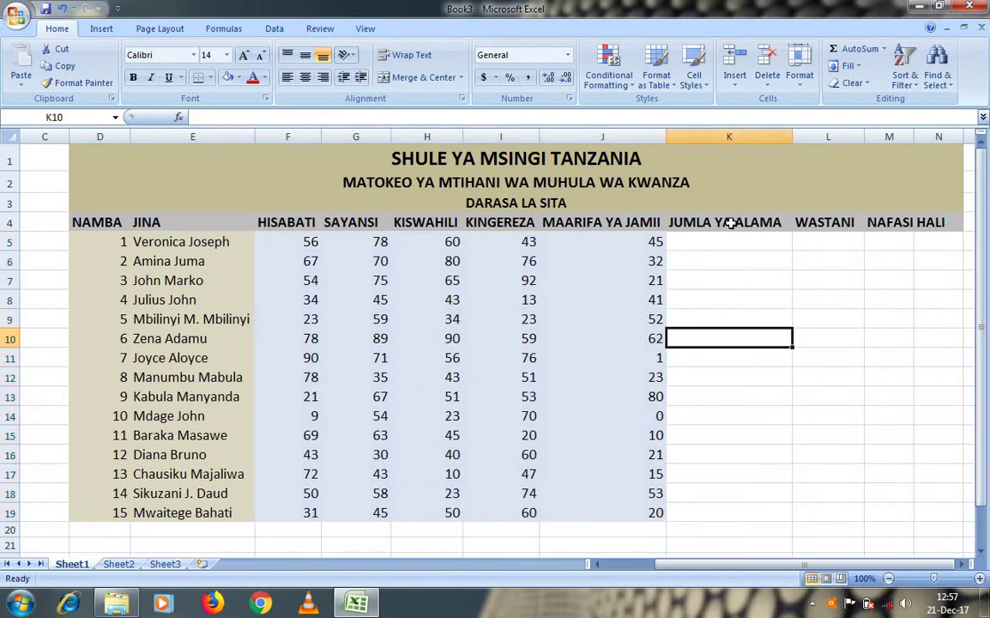
# - Inspect the empty JUMLA YA ALAMA, WASTANI, NAFASI and HALI cells, ending at K5
pyautogui.click(756, 243)
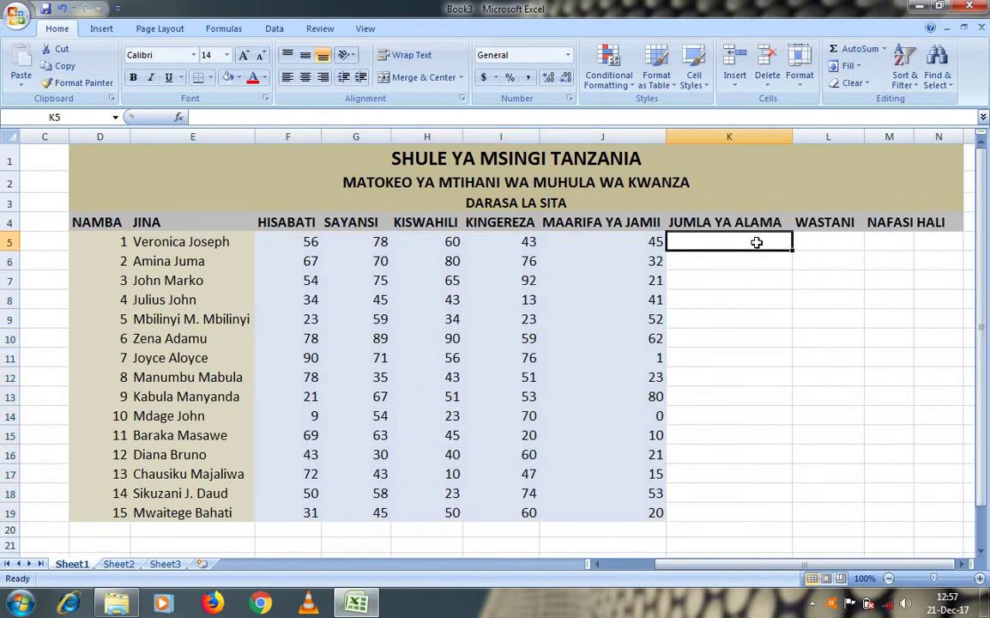
pyautogui.click(824, 241)
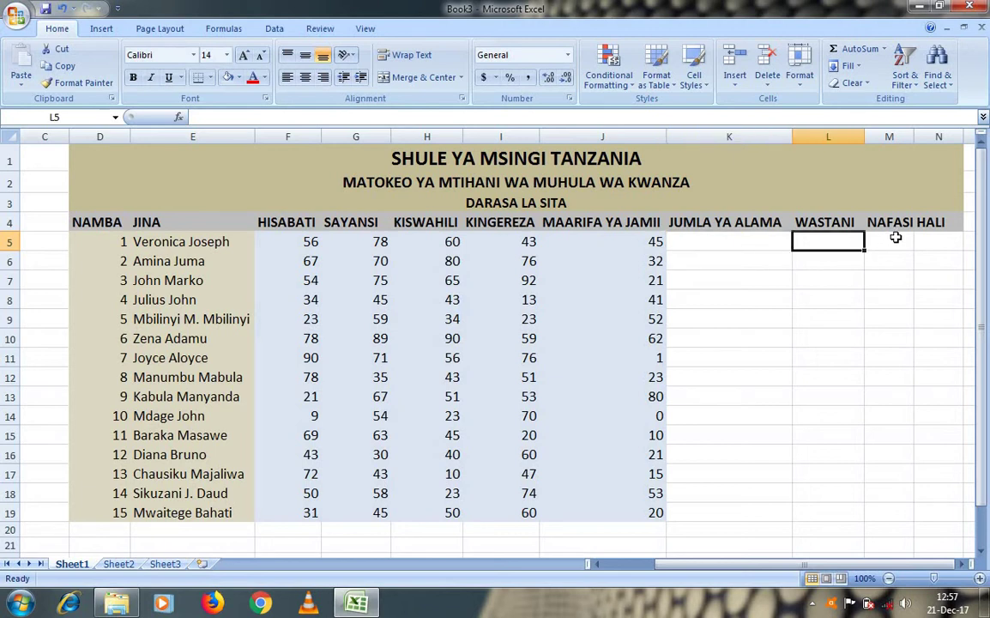
pyautogui.click(894, 239)
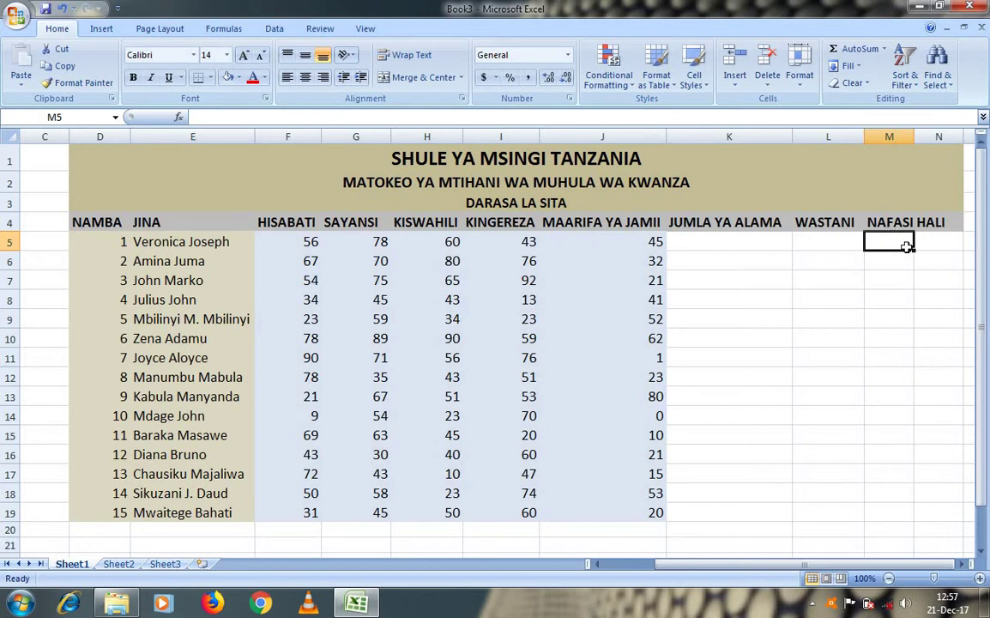
pyautogui.click(935, 242)
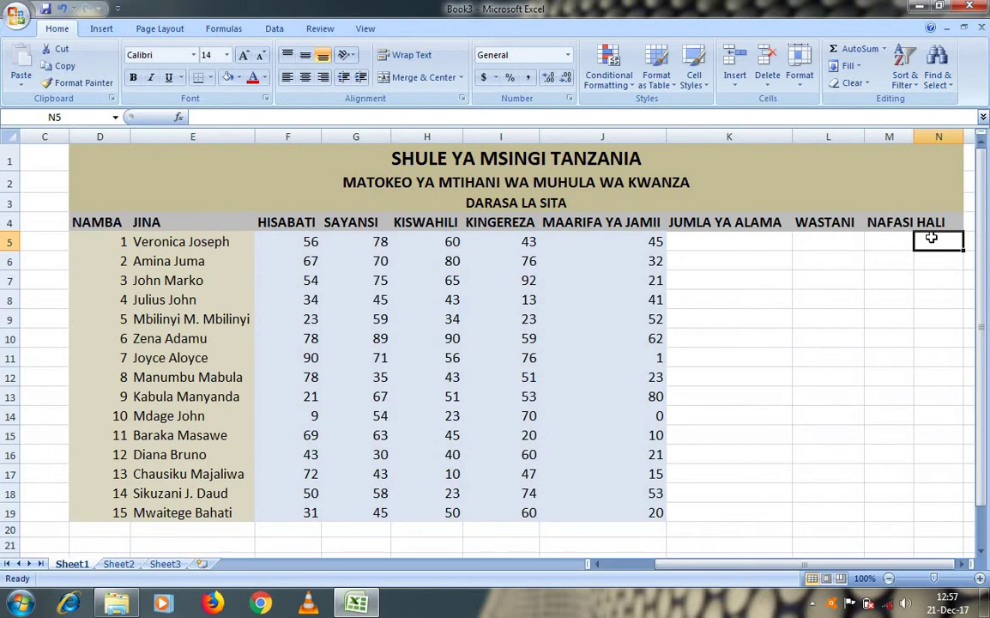
pyautogui.click(711, 242)
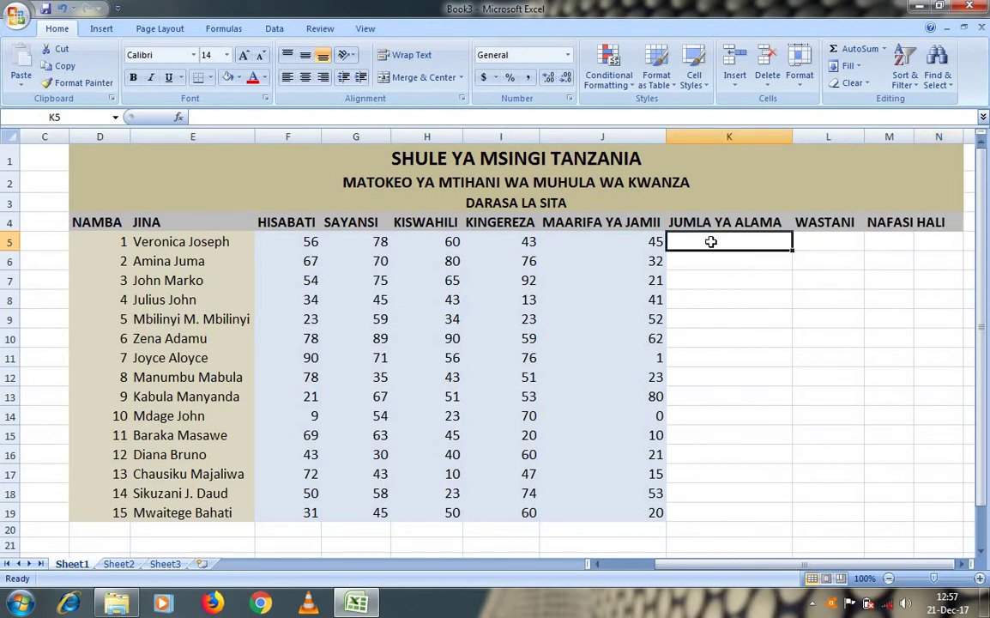
# - Fill the JUMLA YA ALAMA cells K5:K19 grey
pyautogui.moveTo(710, 242)
pyautogui.mouseDown()
pyautogui.moveTo(739, 503)
pyautogui.moveTo(731, 512)
pyautogui.mouseUp()
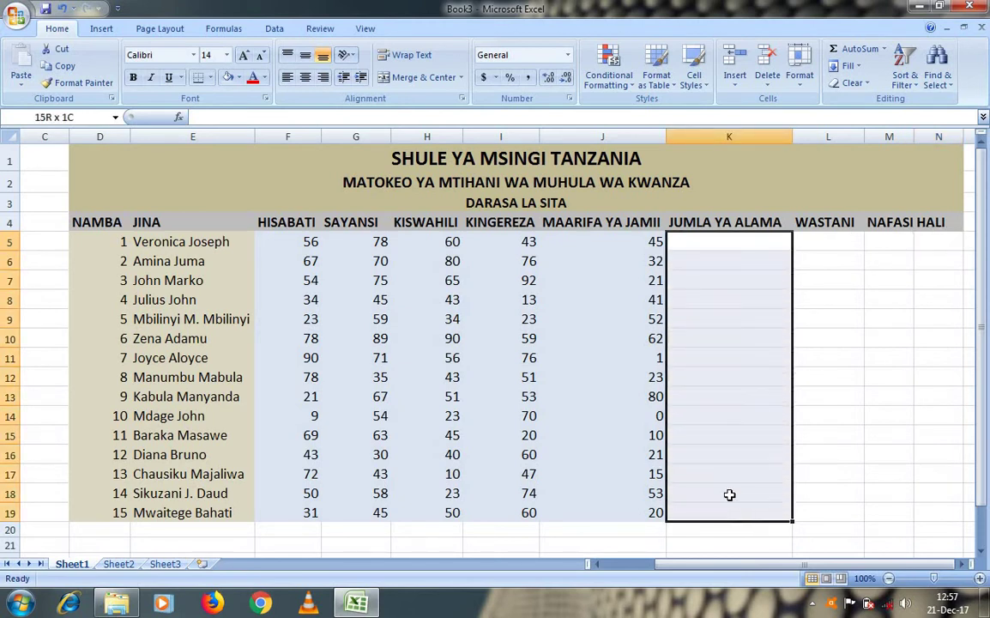
pyautogui.click(239, 77)
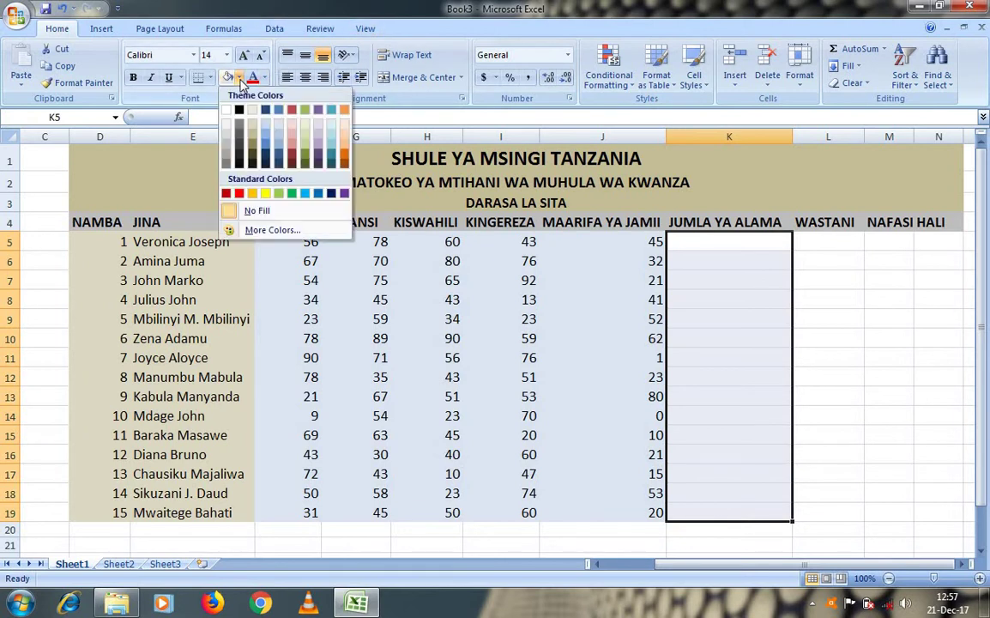
pyautogui.click(229, 127)
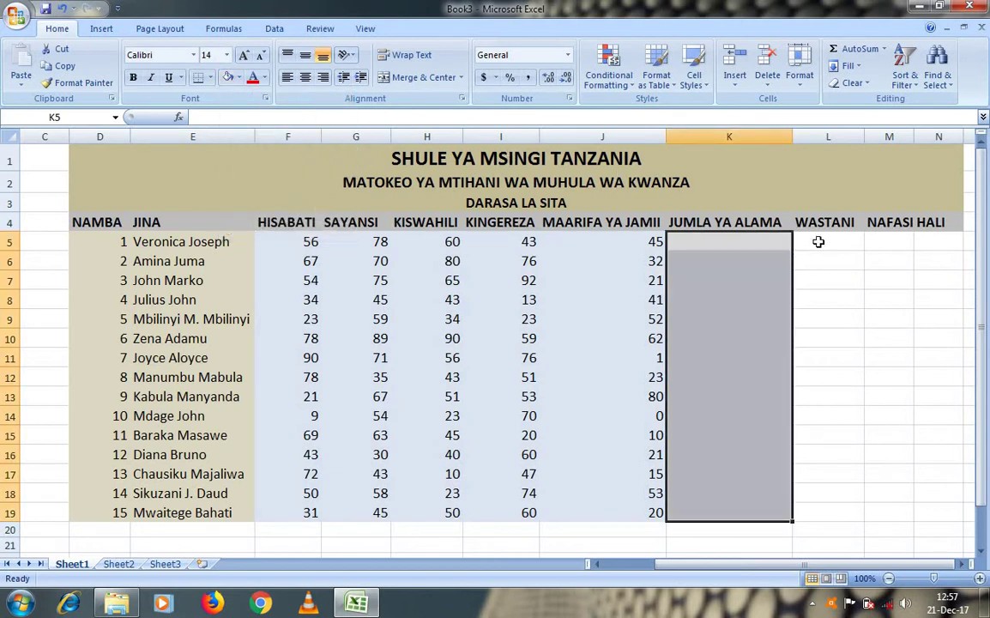
# - Give the WASTANI cells L5:L19 a very light grey fill
pyautogui.moveTo(818, 244)
pyautogui.mouseDown()
pyautogui.moveTo(815, 330)
pyautogui.moveTo(842, 515)
pyautogui.mouseUp()
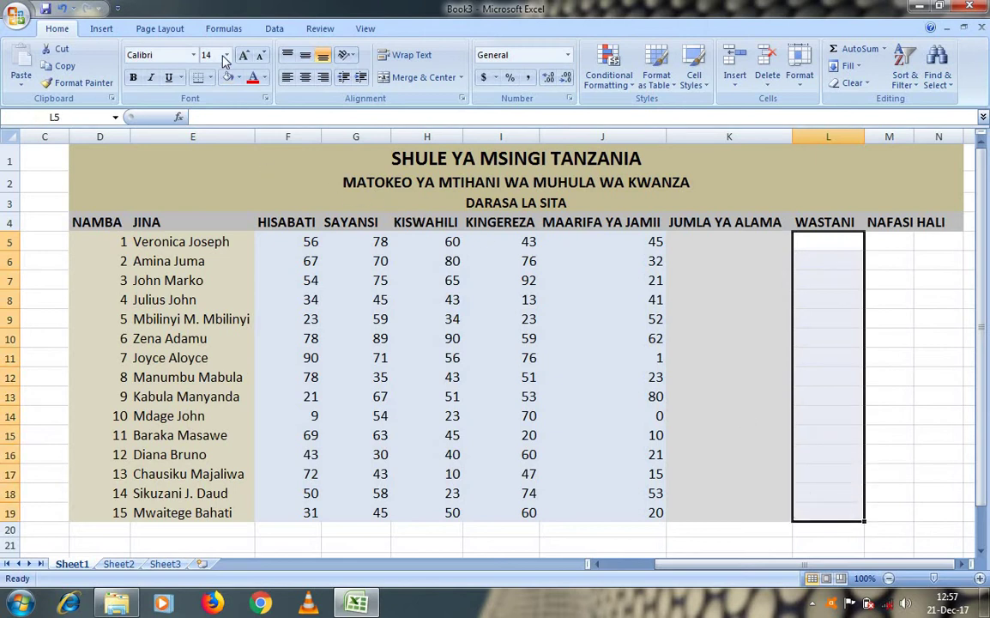
pyautogui.click(241, 77)
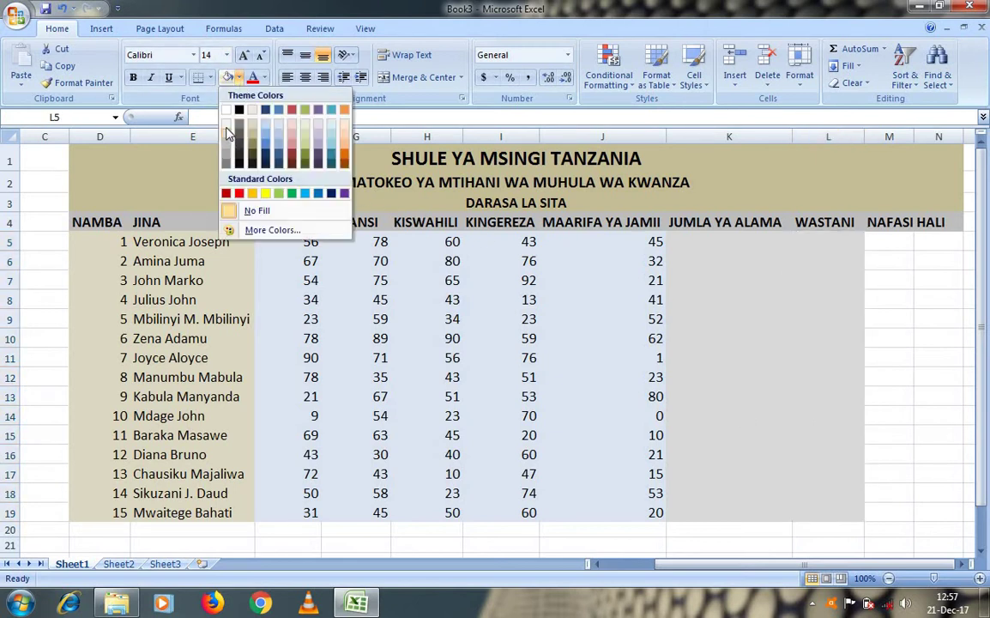
pyautogui.click(225, 124)
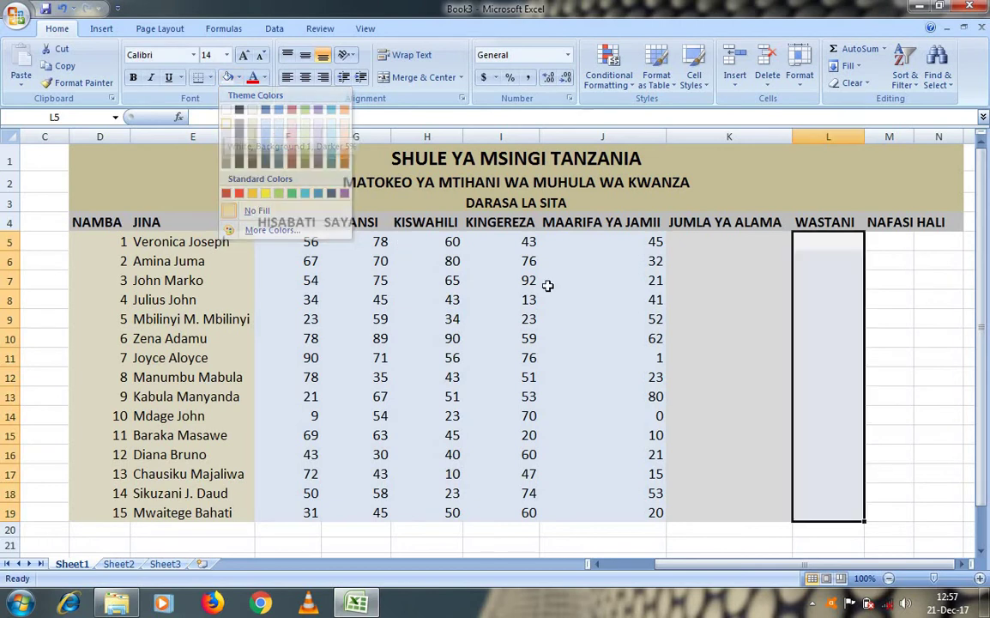
pyautogui.moveTo(890, 238); pyautogui.dragTo(875, 507)
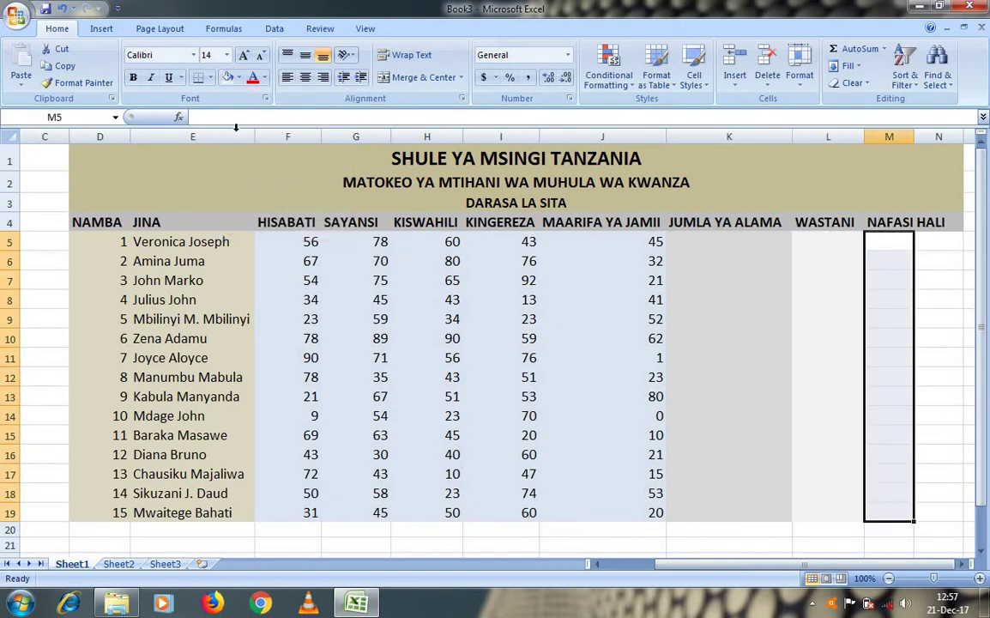
# - Fill the NAFASI cells M5:M19 grey and the HALI cells N5:N19 very light grey
pyautogui.click(238, 77)
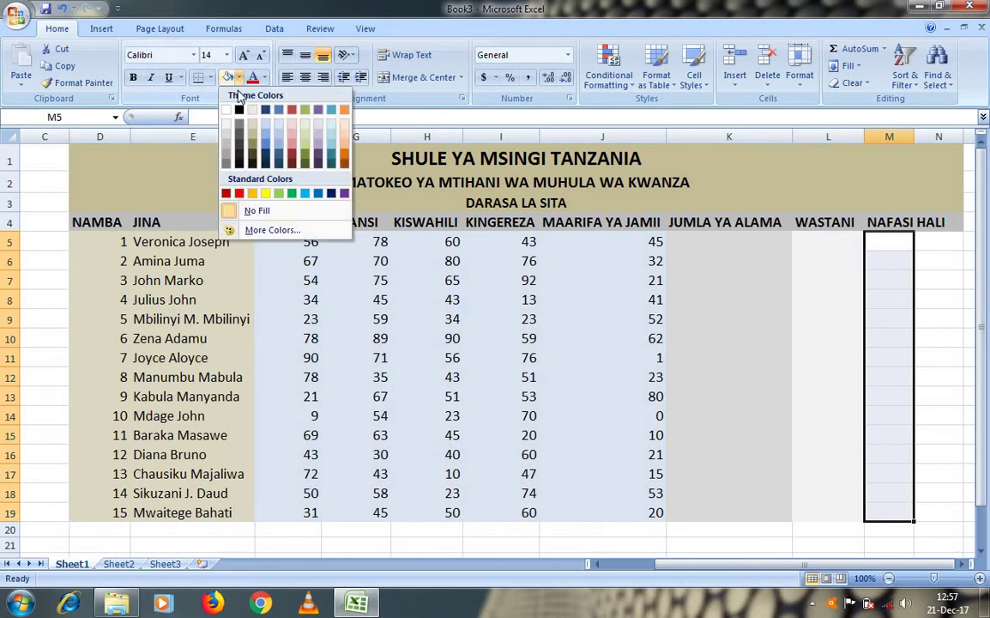
pyautogui.click(226, 135)
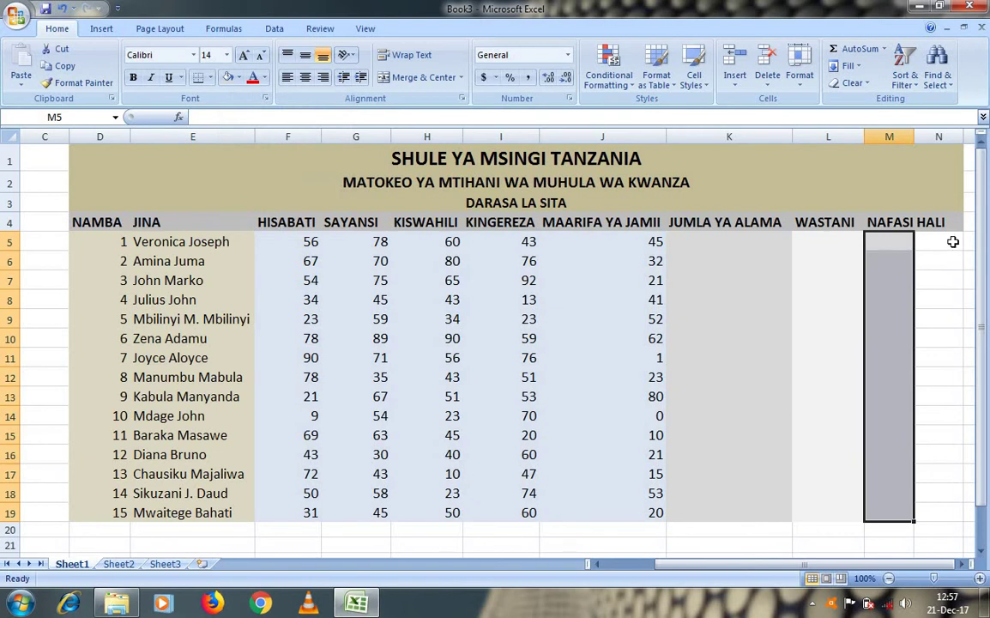
pyautogui.moveTo(952, 242)
pyautogui.mouseDown()
pyautogui.moveTo(913, 397)
pyautogui.moveTo(947, 512)
pyautogui.mouseUp()
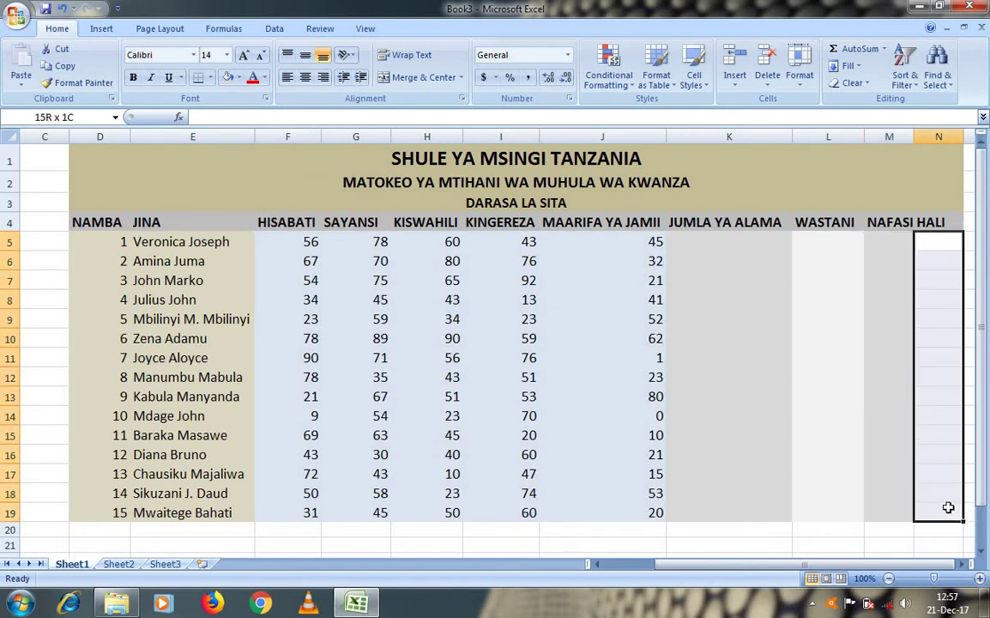
pyautogui.click(239, 78)
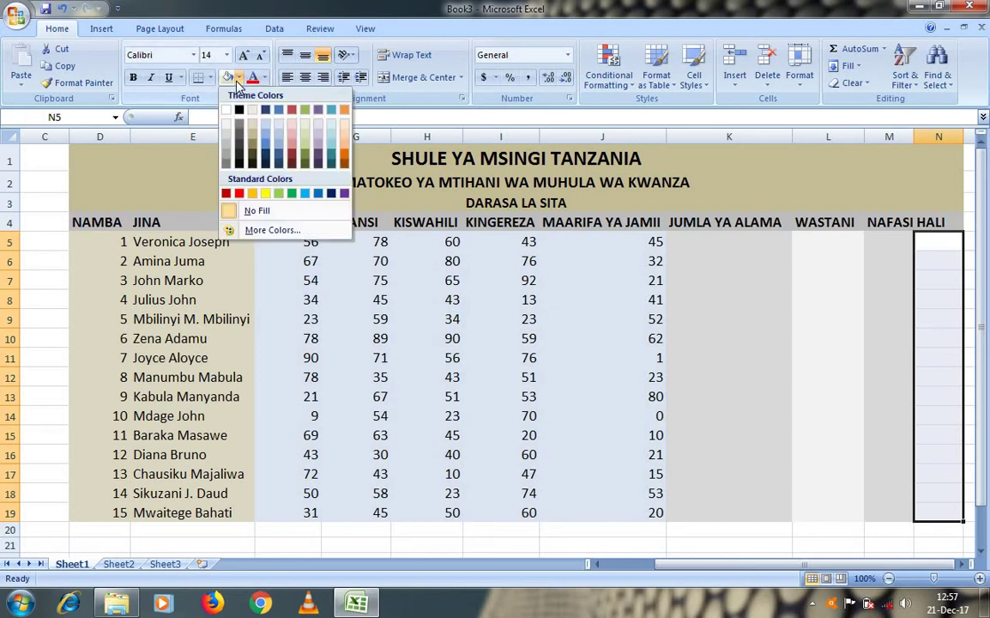
pyautogui.click(227, 127)
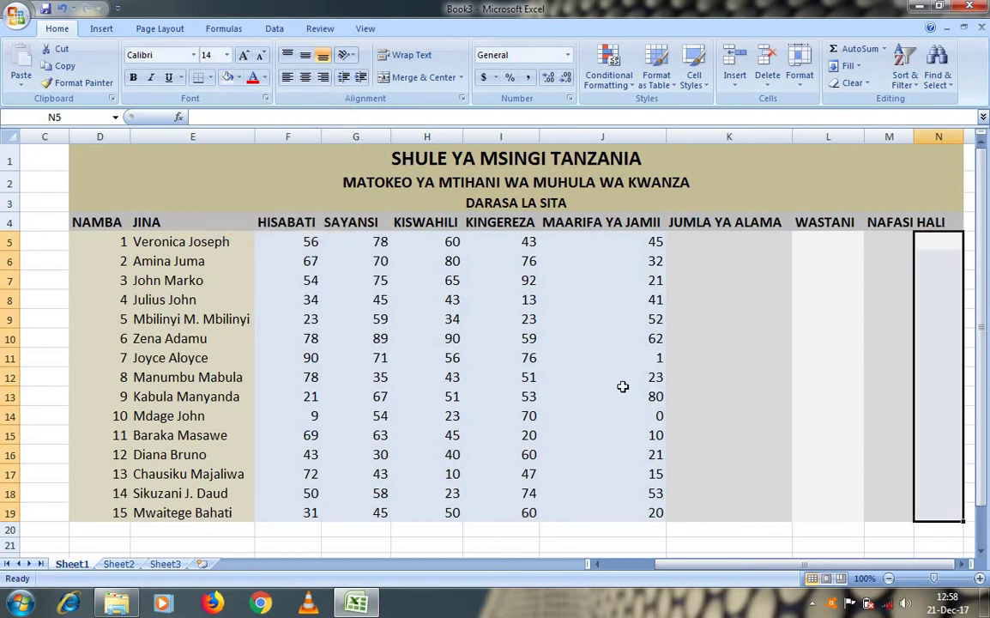
pyautogui.click(601, 372)
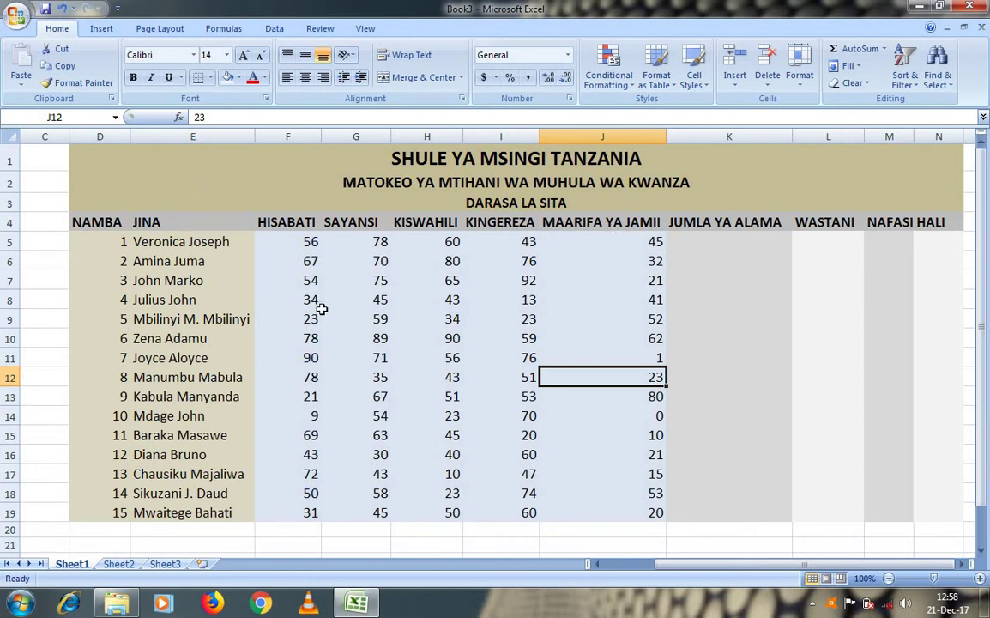
pyautogui.click(570, 319)
pyautogui.click(501, 259)
pyautogui.click(360, 281)
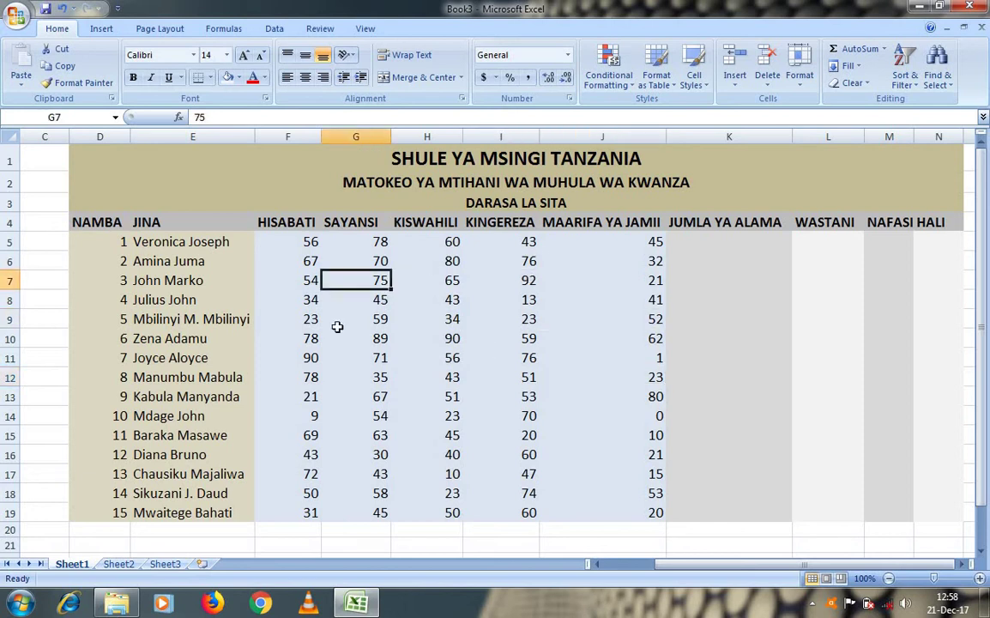
pyautogui.click(711, 240)
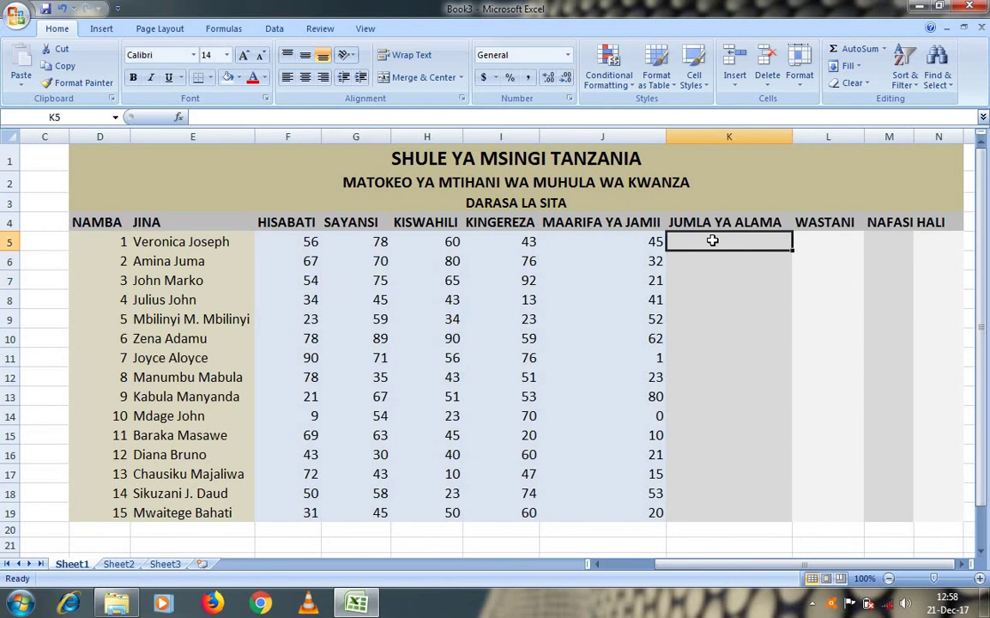
pyautogui.click(828, 247)
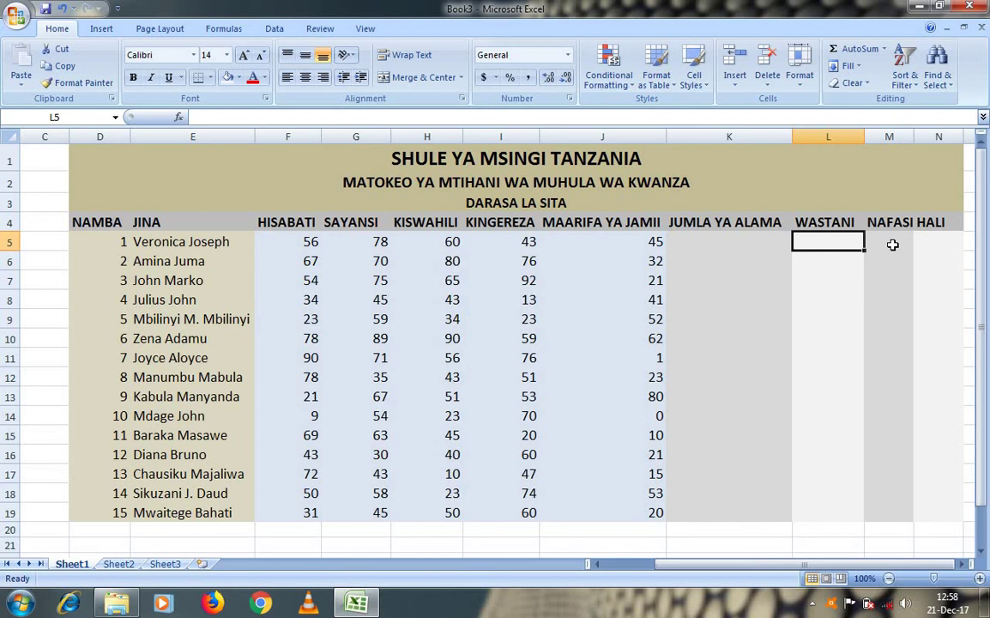
pyautogui.click(892, 244)
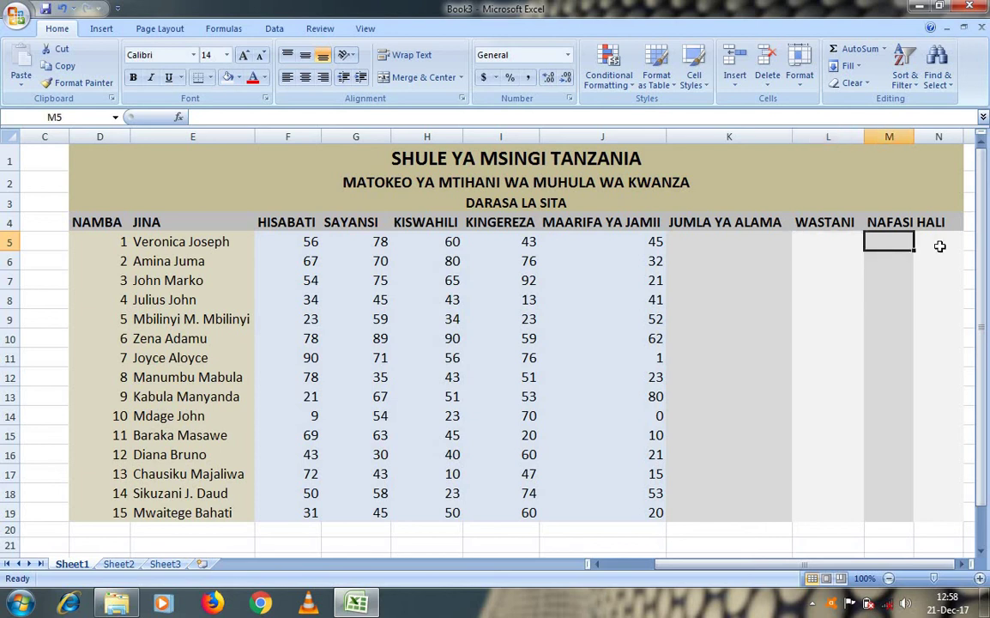